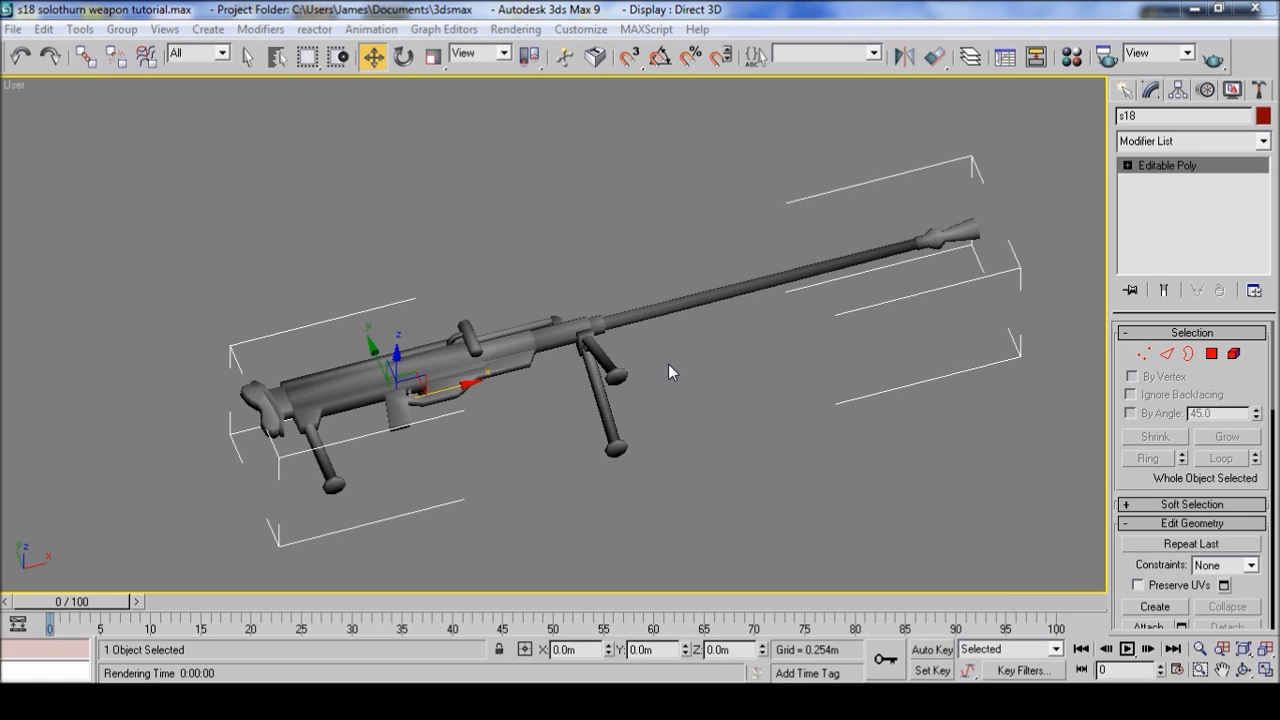
- Load solathurns18.png as a Bitmap diffuse map on the 03 - Default material
left_click(1071, 58)
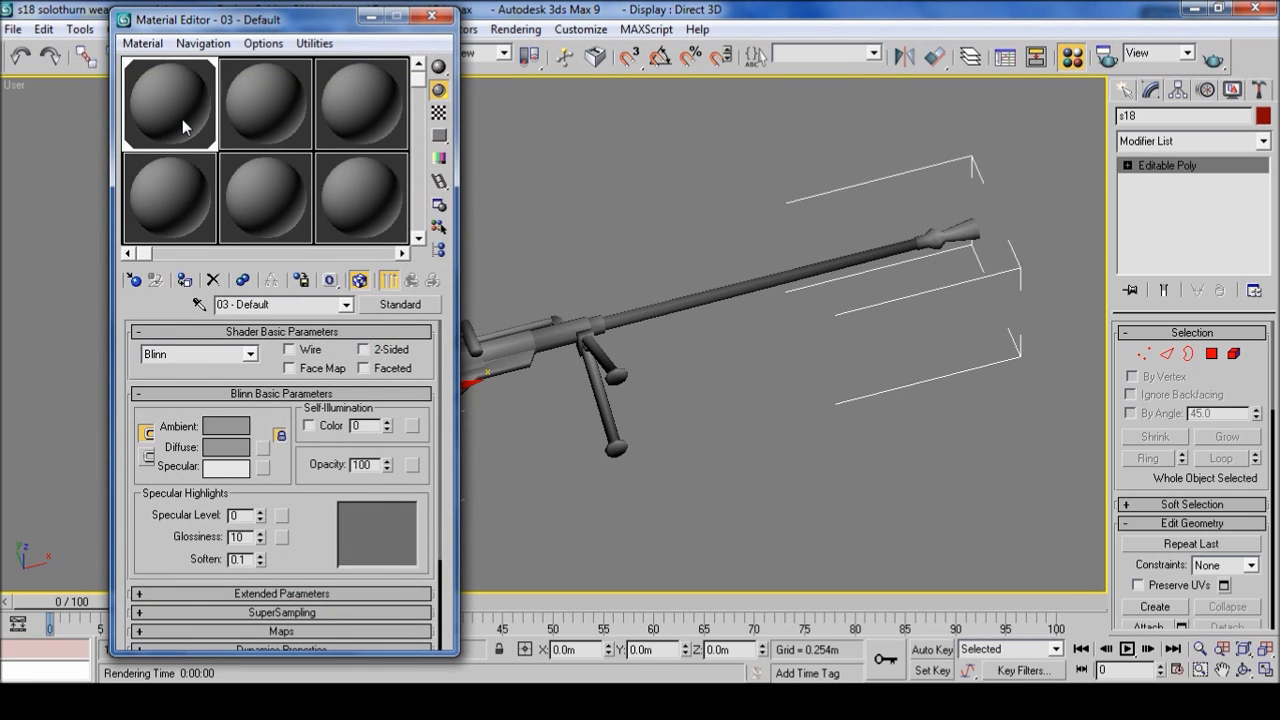
left_click(263, 447)
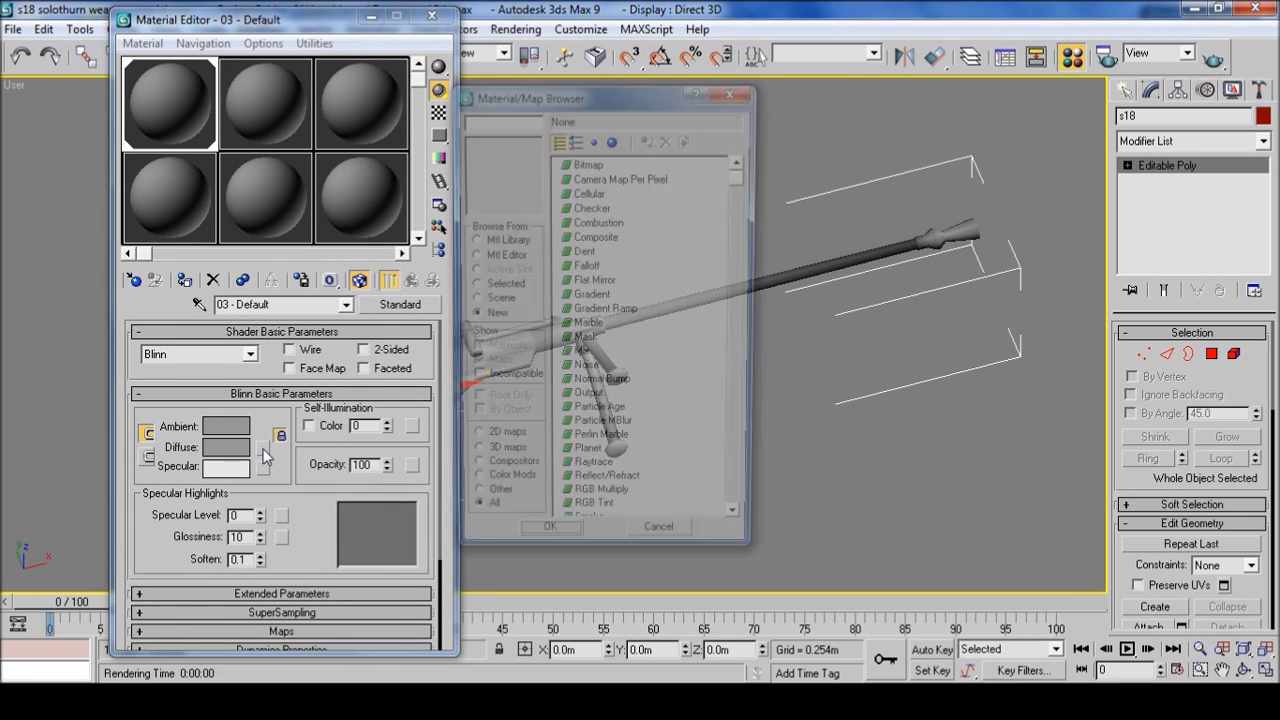
double_click(590, 162)
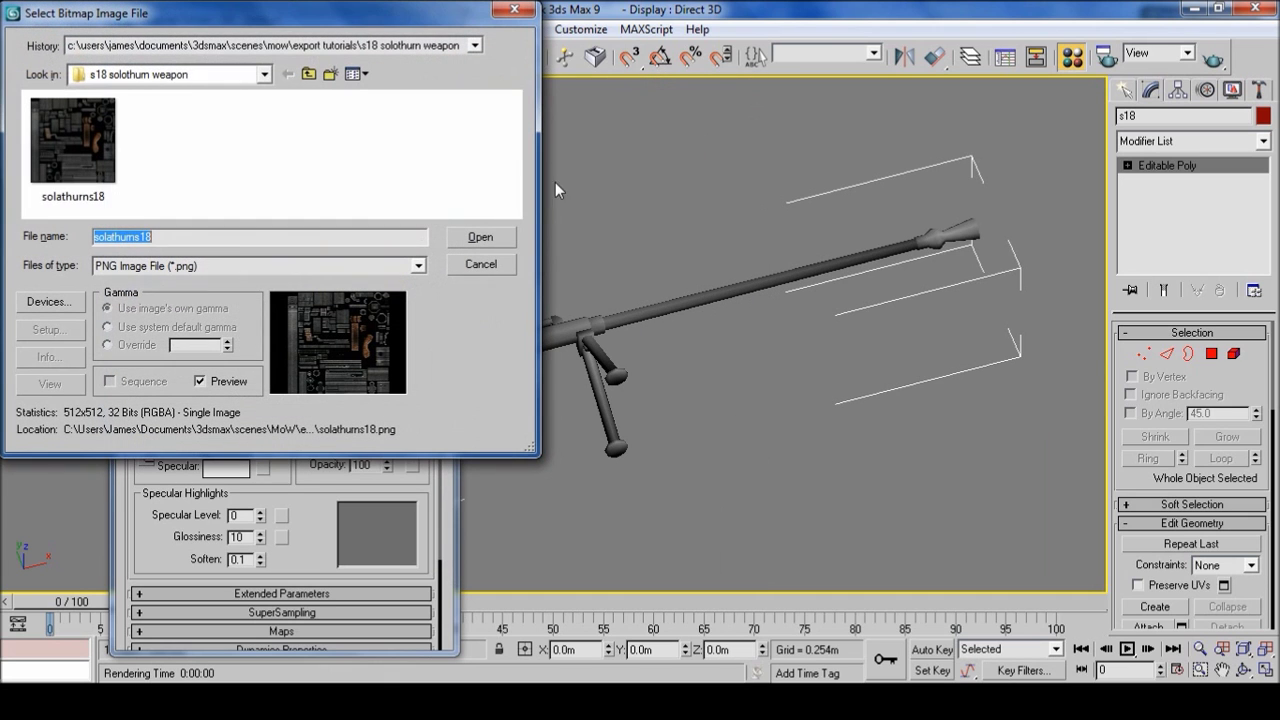
left_click(80, 155)
left_click(476, 236)
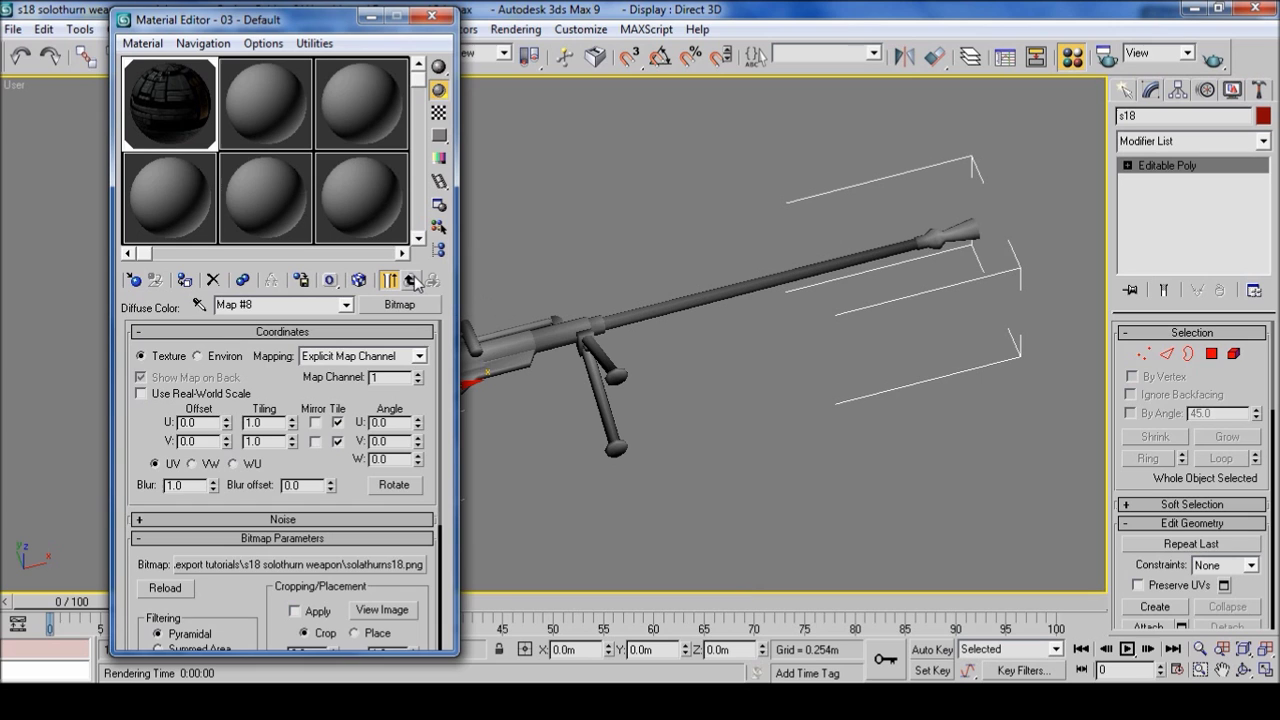
- Convert the material to an EclipseMtl, keeping the old material as its sub-material
left_click(412, 281)
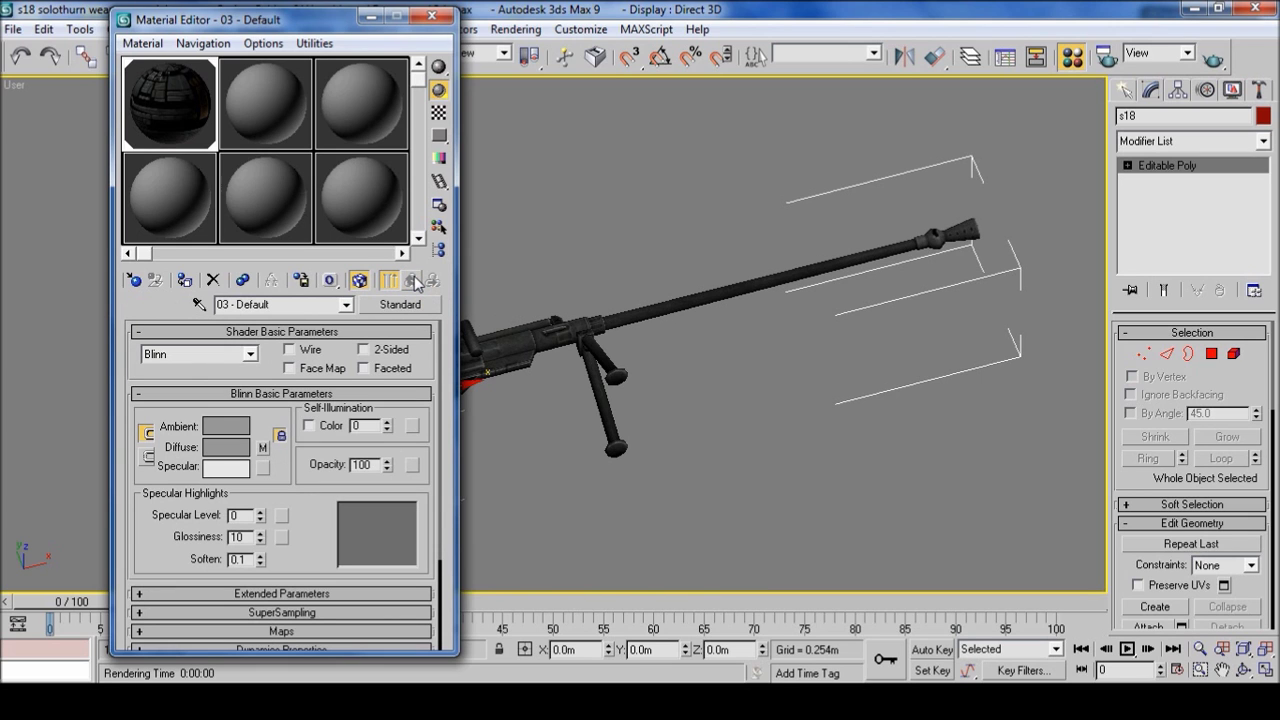
left_click(410, 306)
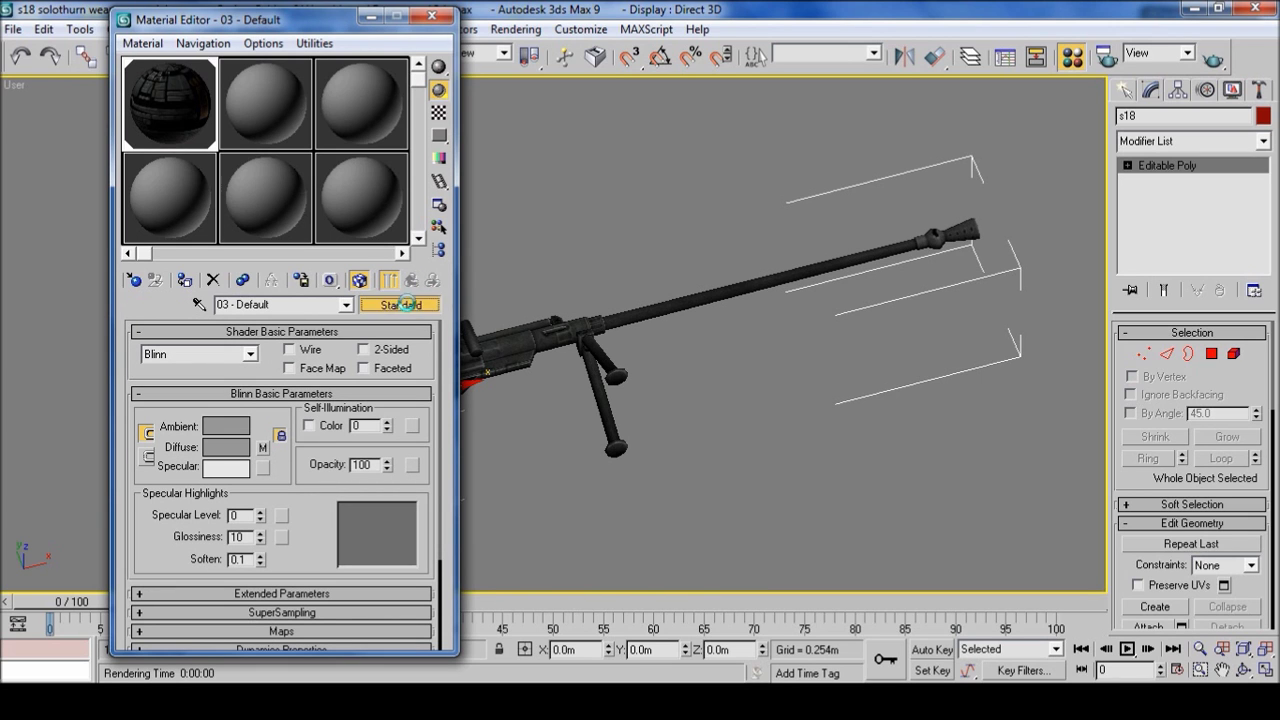
double_click(596, 252)
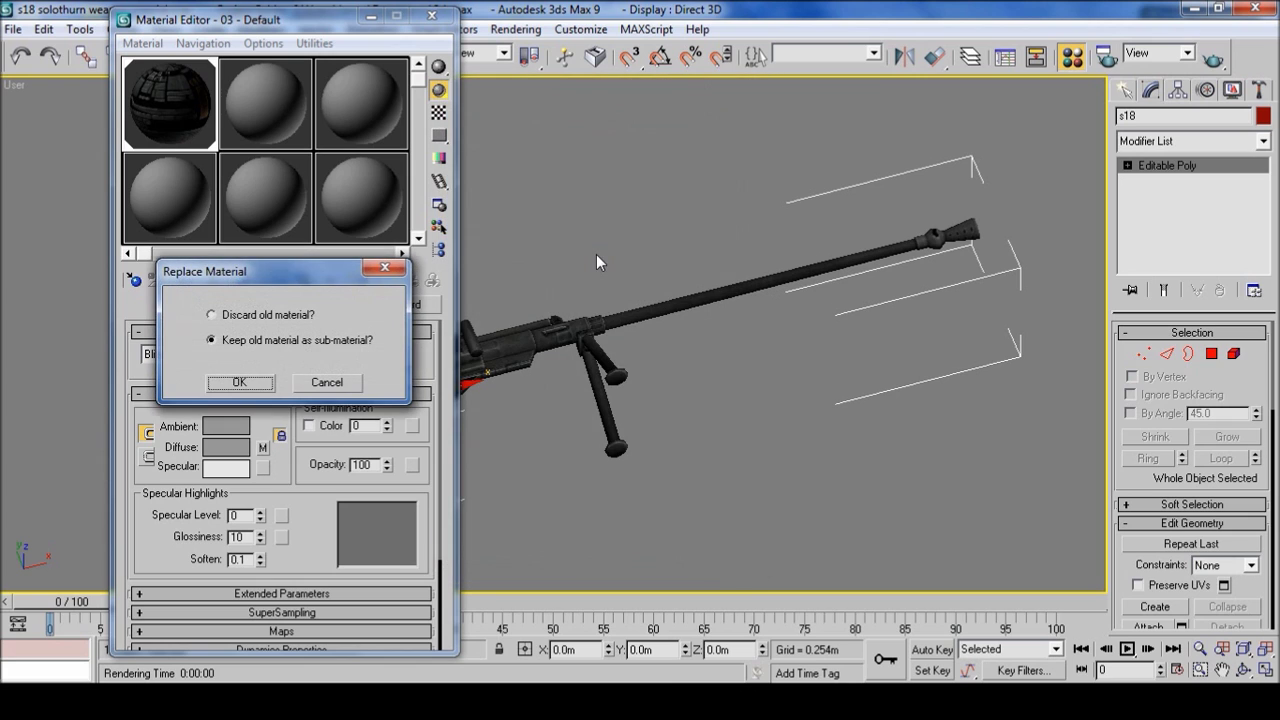
left_click(240, 383)
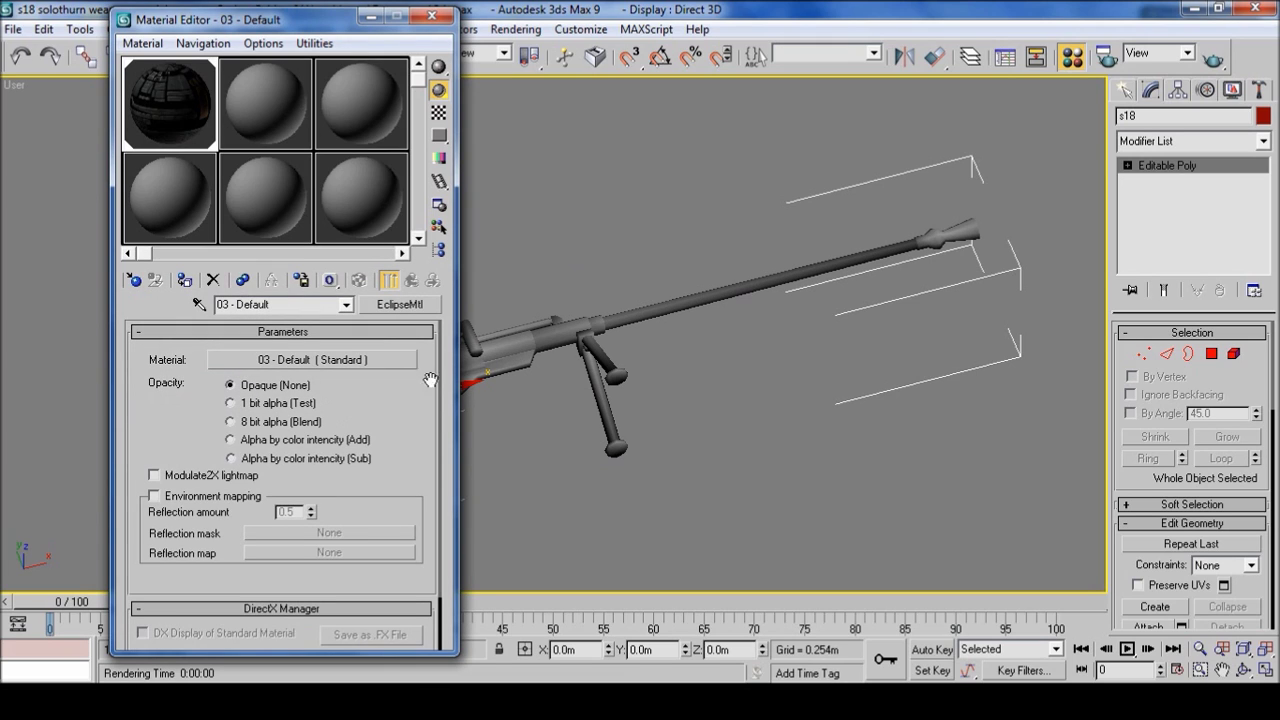
- Assign the Standard sub-material to the rifle and show its solathurns18 texture in the viewport
left_click(334, 363)
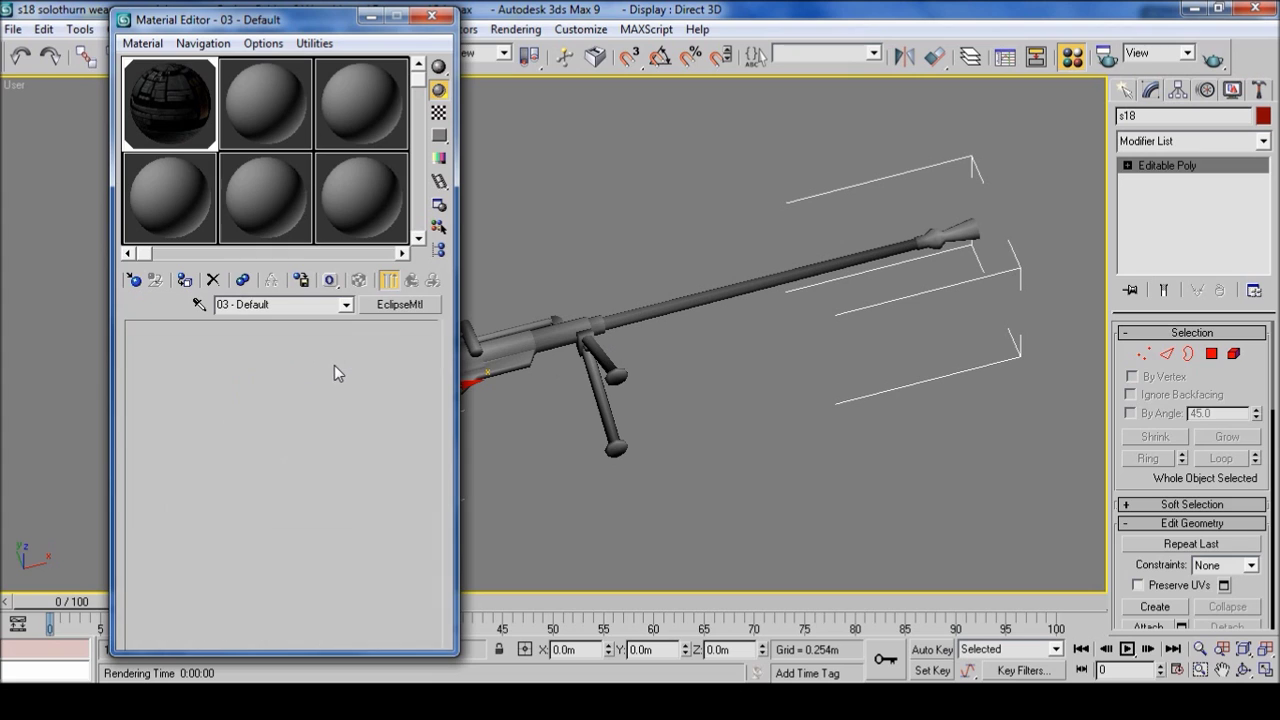
left_click(185, 281)
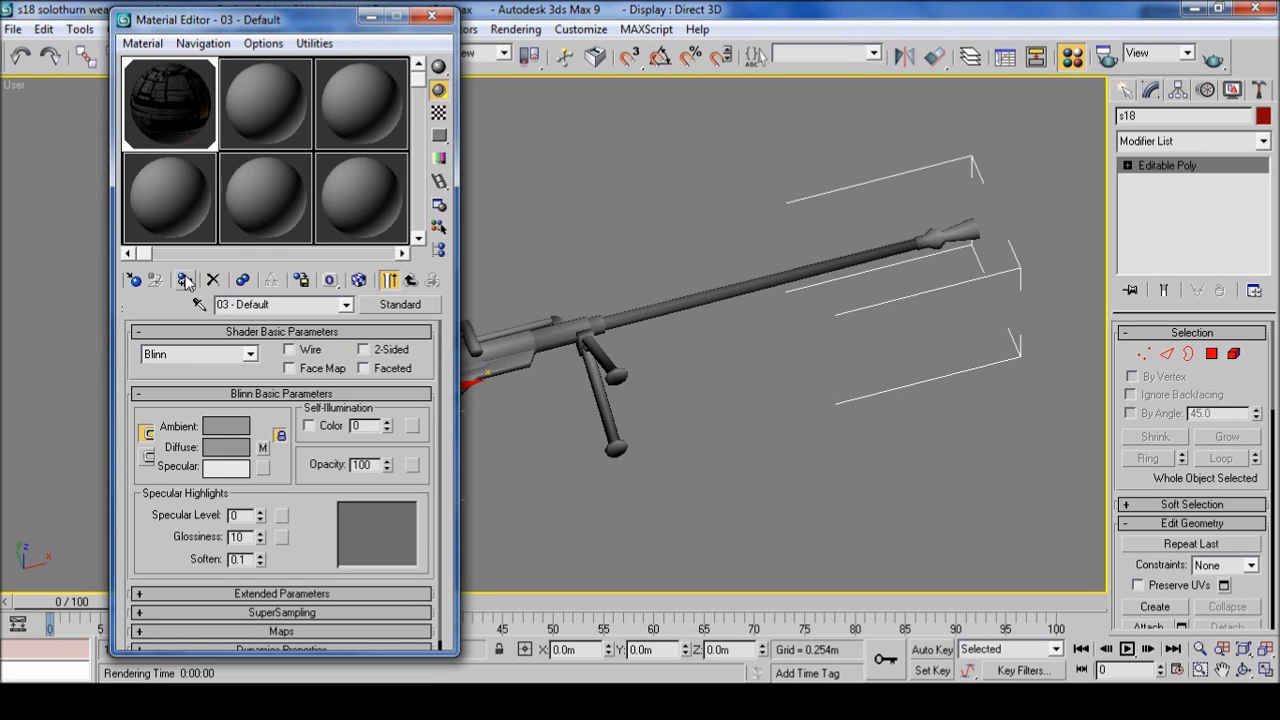
left_click(359, 280)
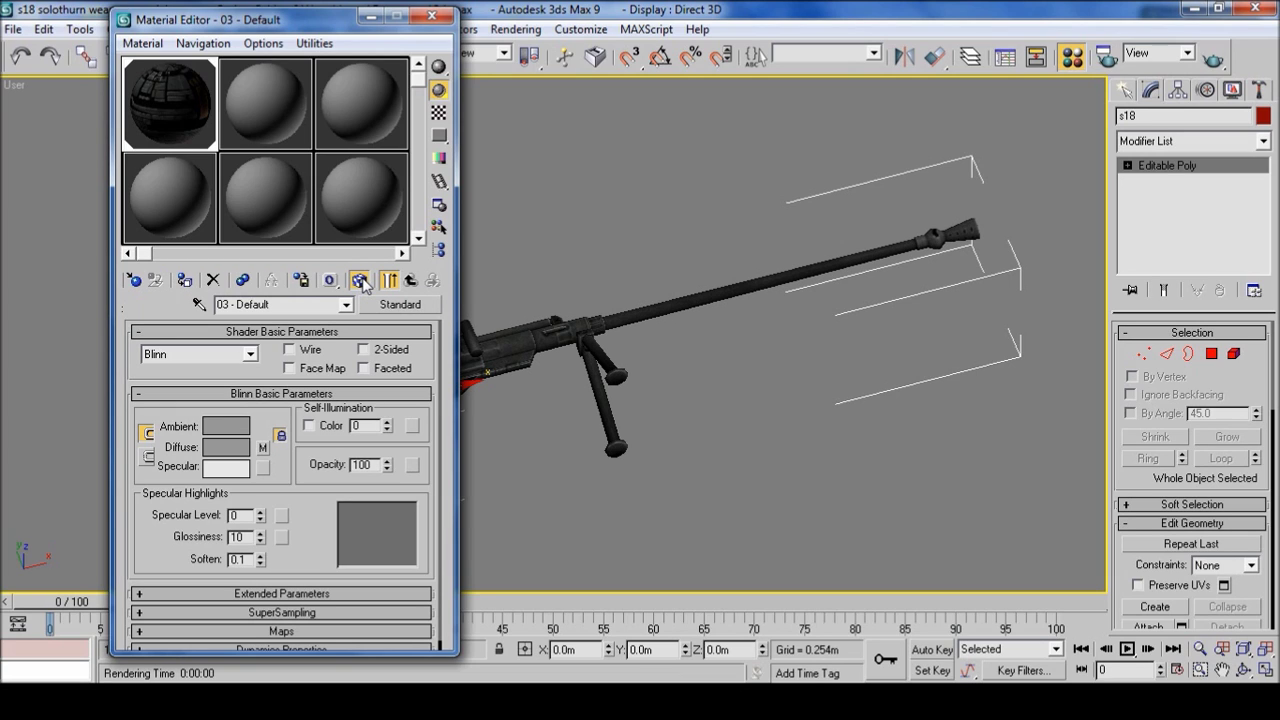
left_click(411, 281)
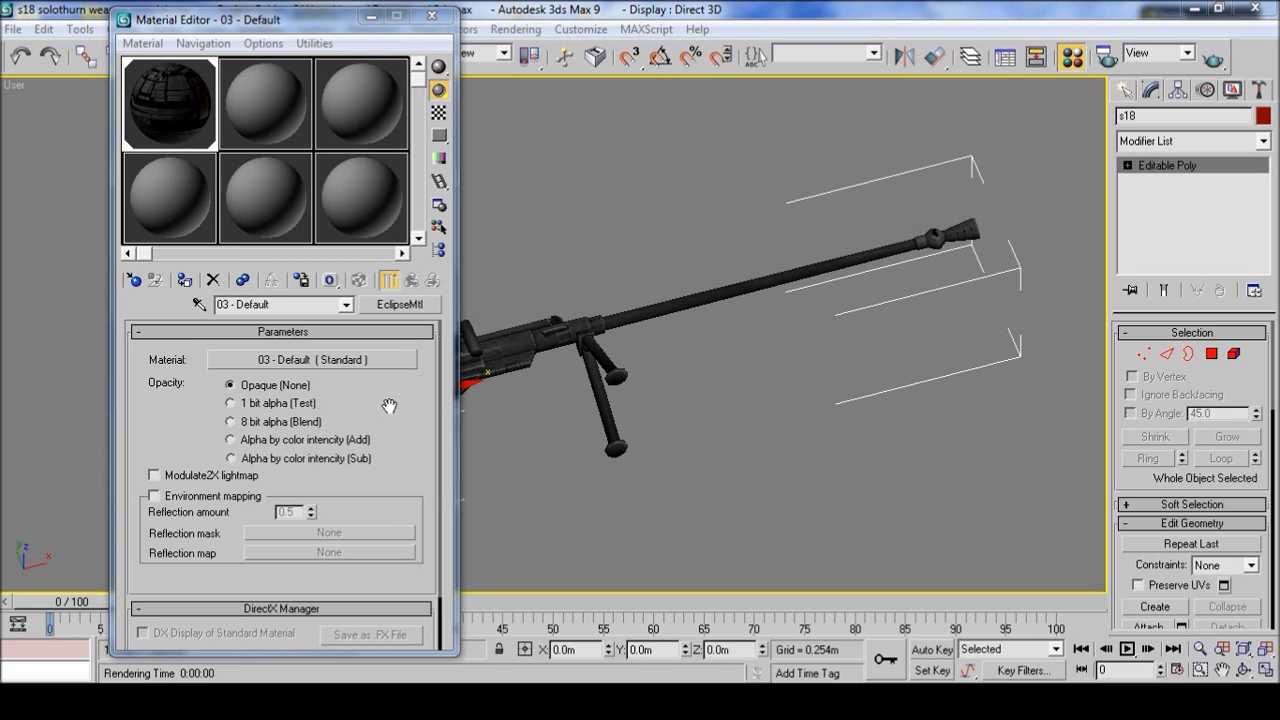
- Preview the Bitmap and Normal Bump map types in the sub-material, leaving the Bump slot empty
left_click(383, 362)
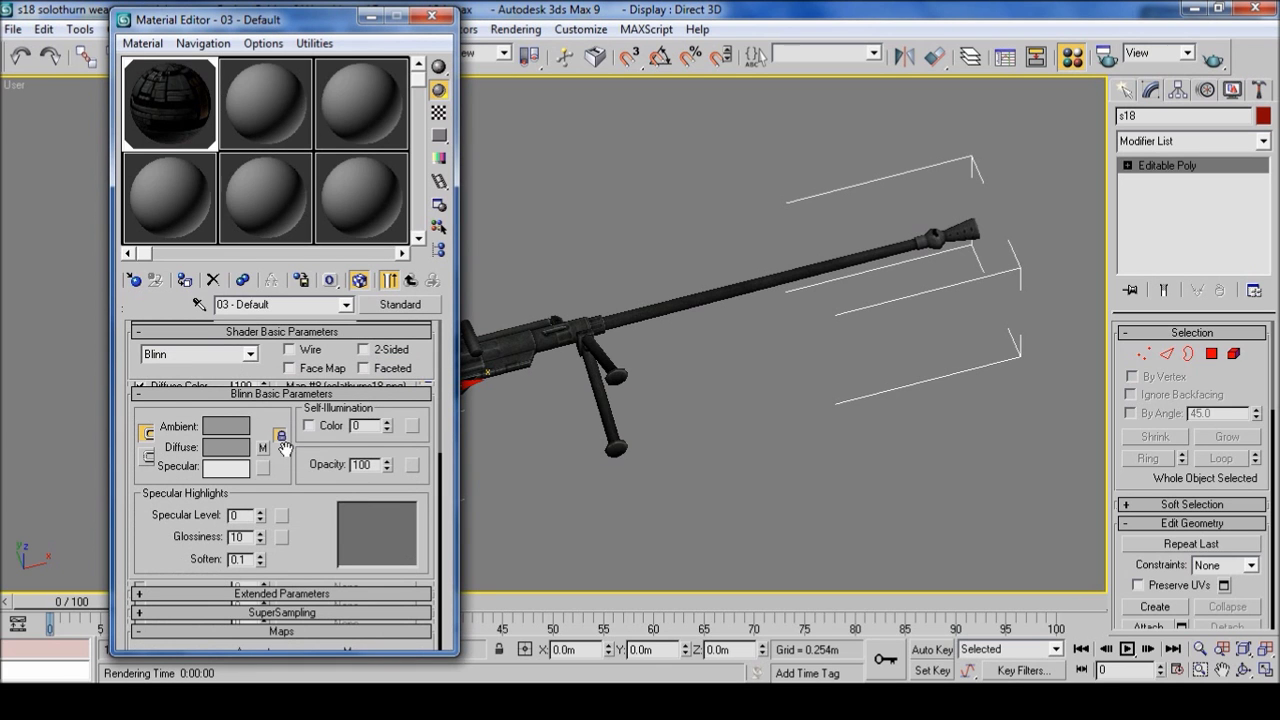
left_click(281, 514)
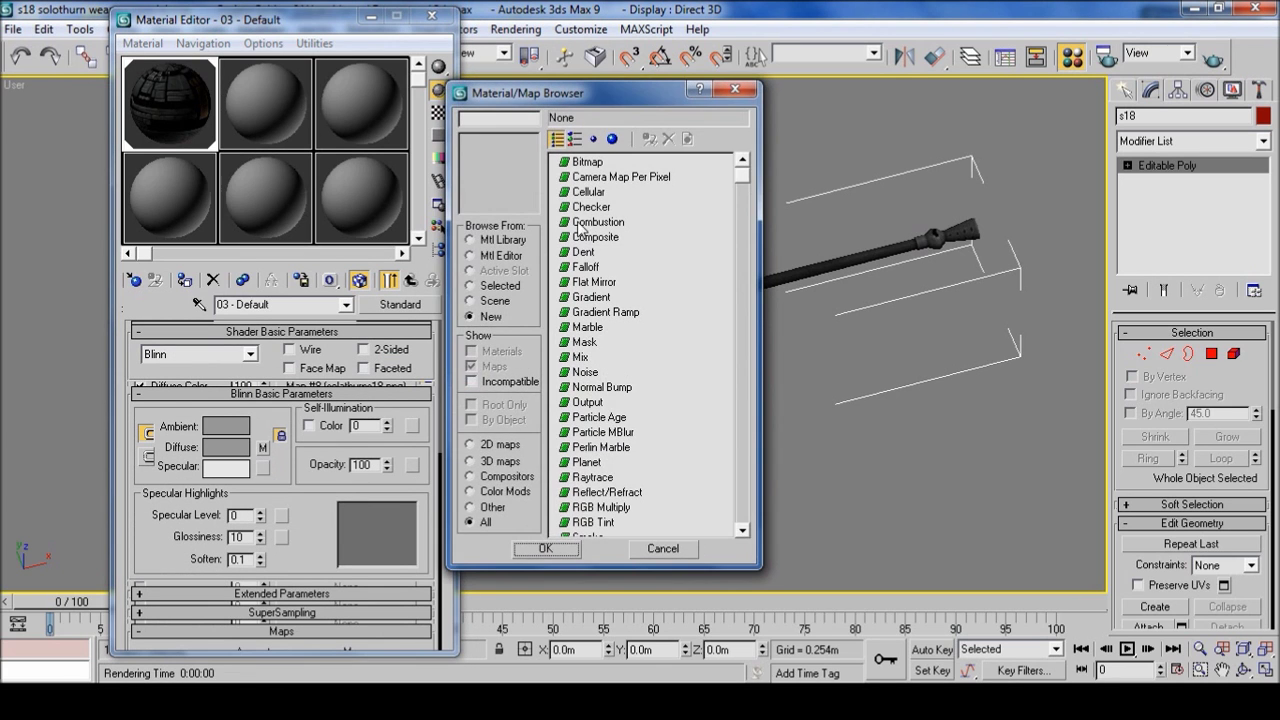
left_click(587, 162)
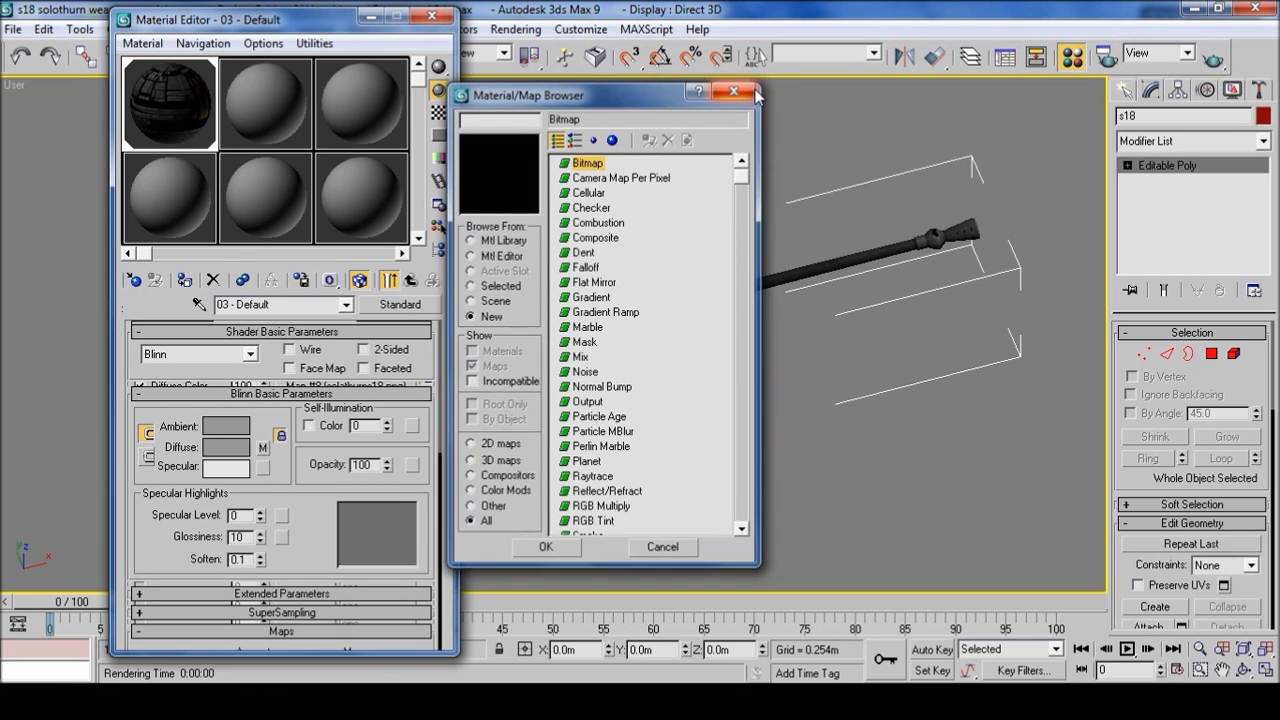
left_click(734, 91)
scroll(445, 400, "down", 3)
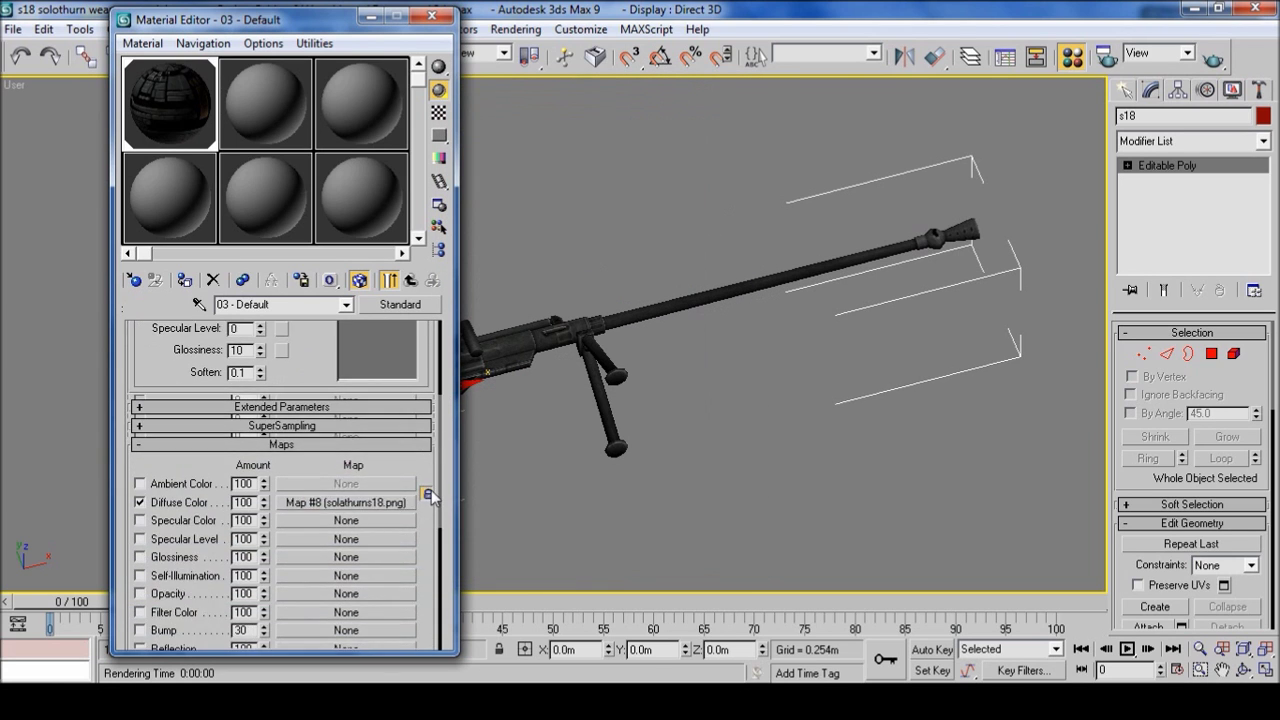
scroll(426, 520, "down", 5)
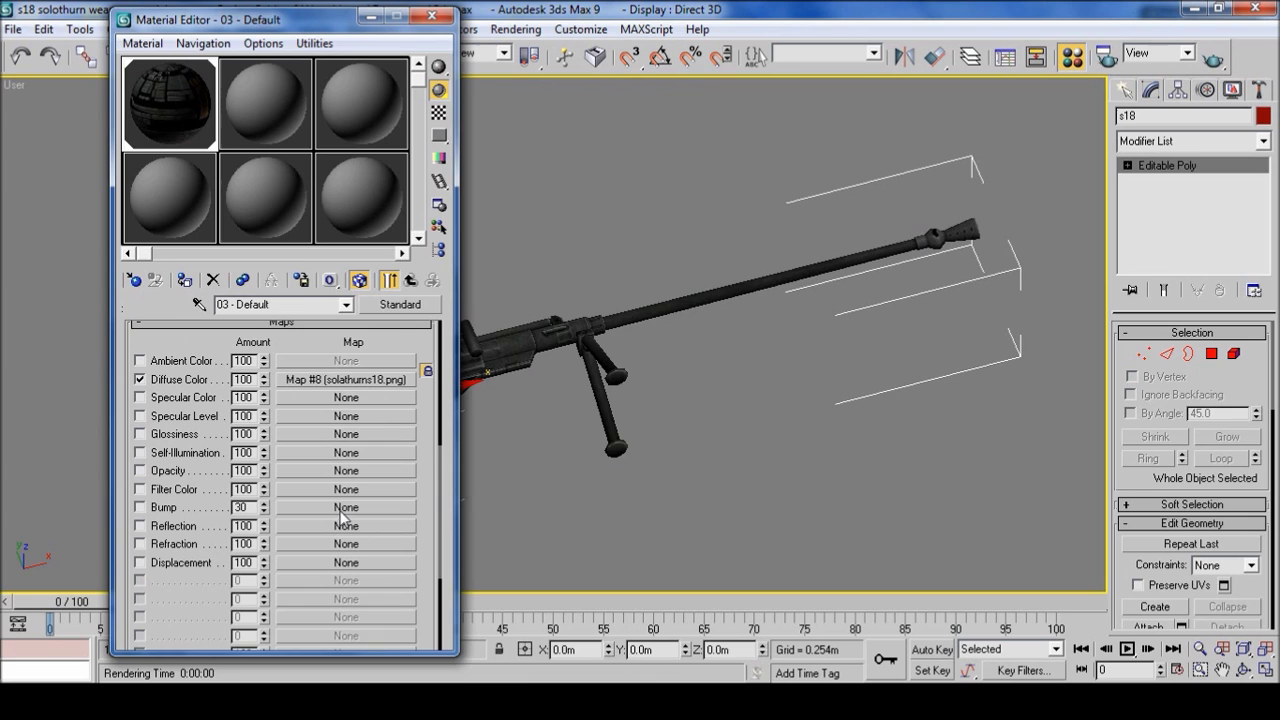
left_click(341, 509)
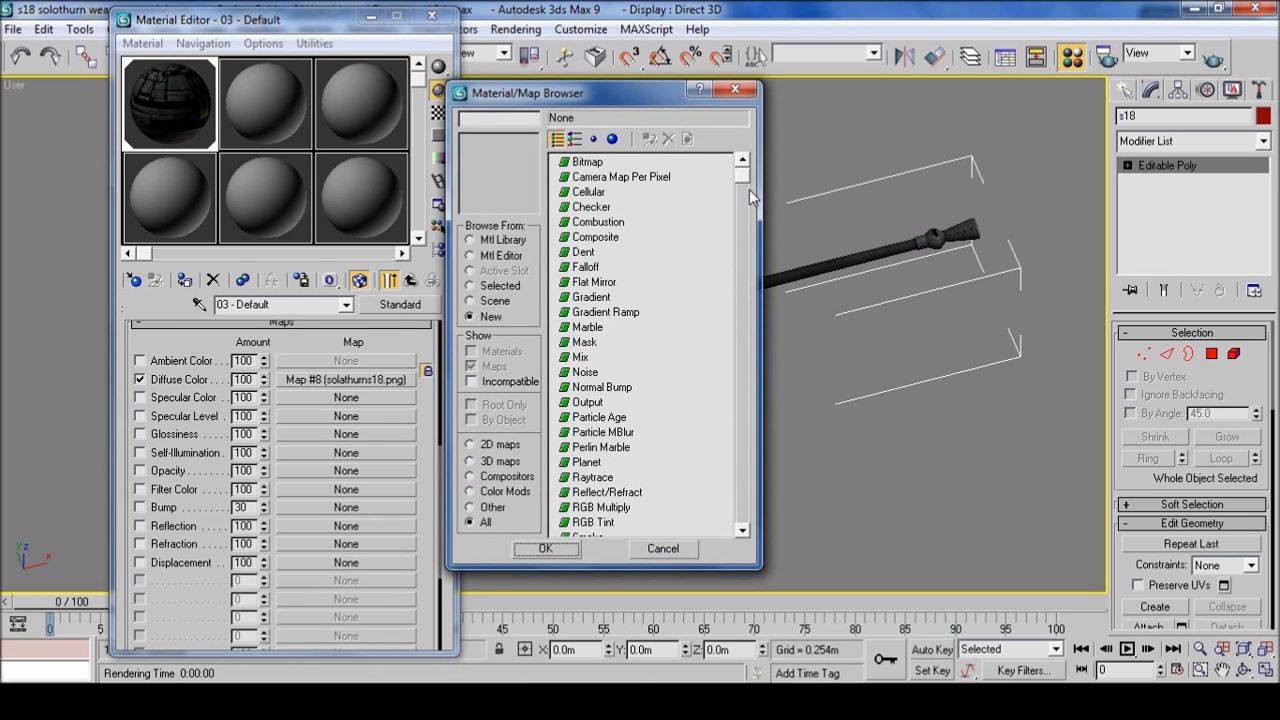
left_click(603, 390)
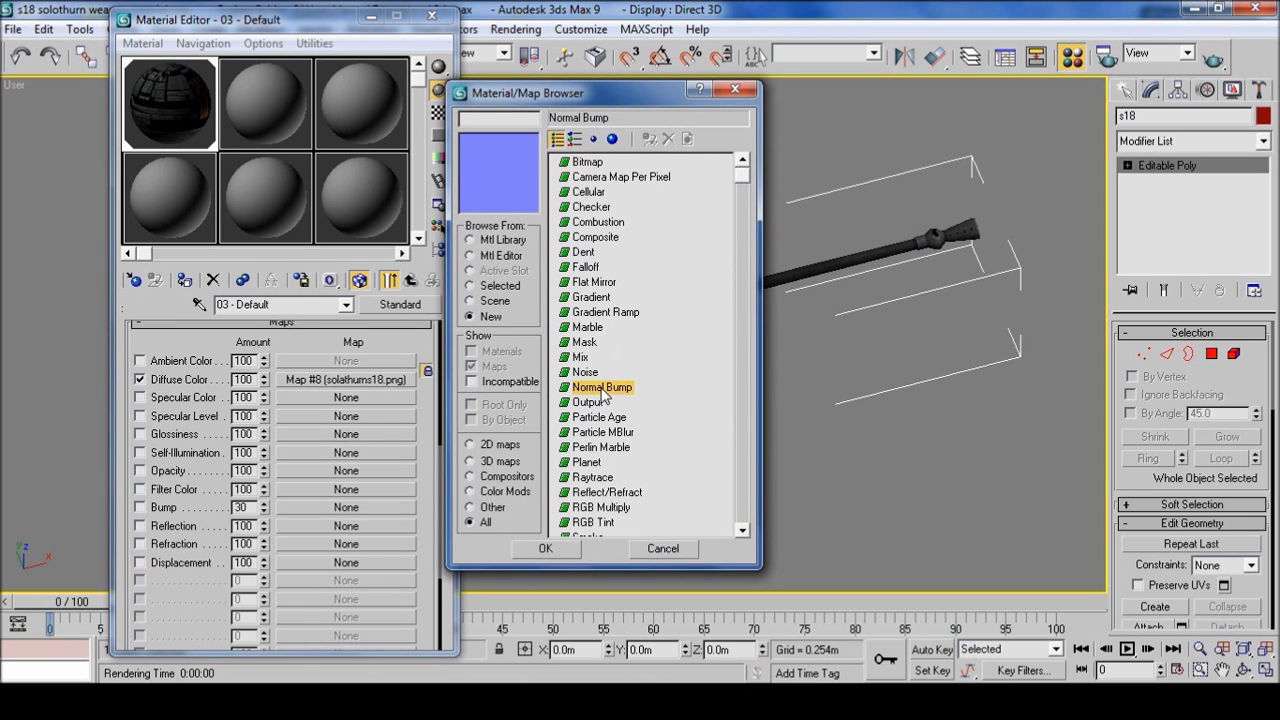
left_click(736, 90)
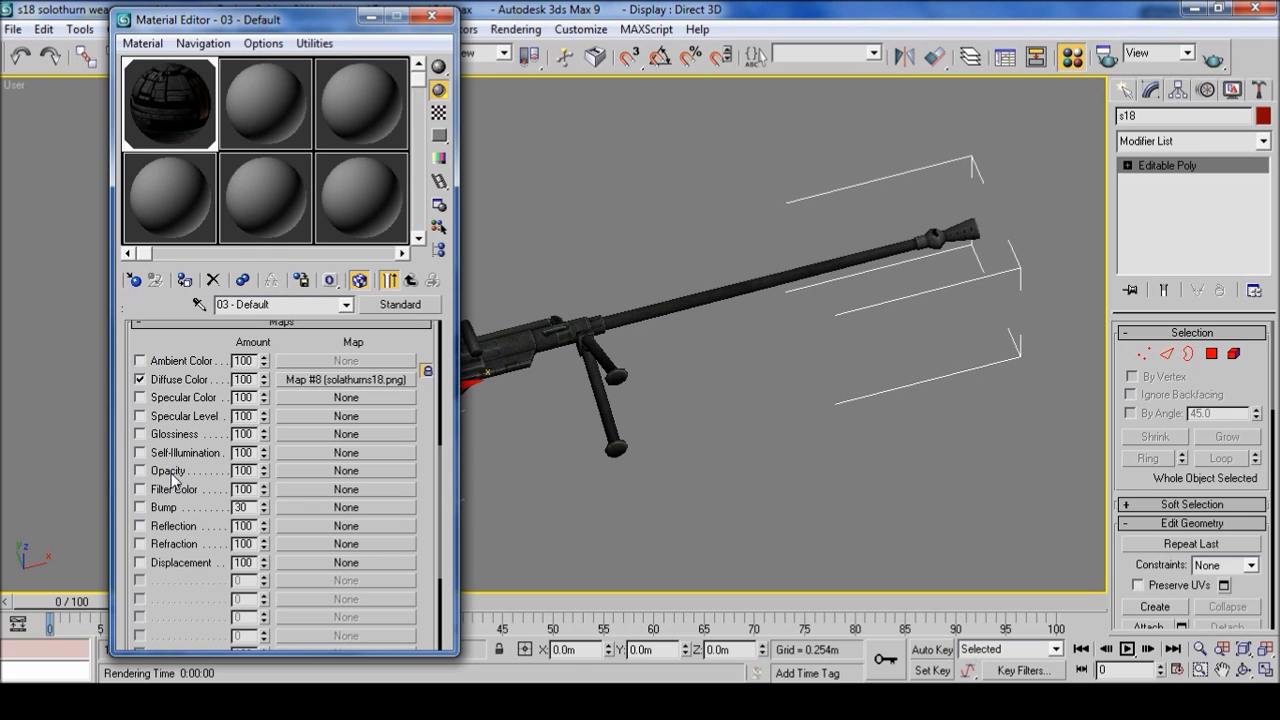
- Preview Bitmap for the Opacity slot without assigning it, then return to the EclipseMtl parameters
left_click(318, 471)
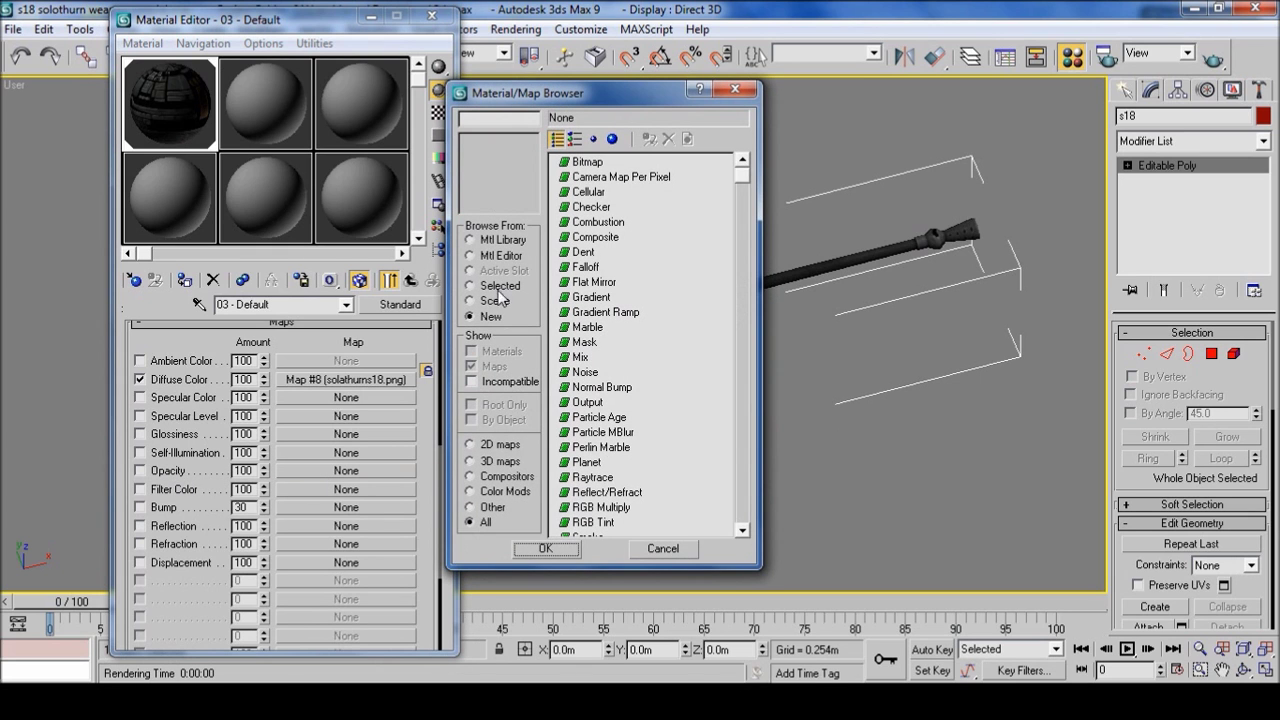
left_click(588, 163)
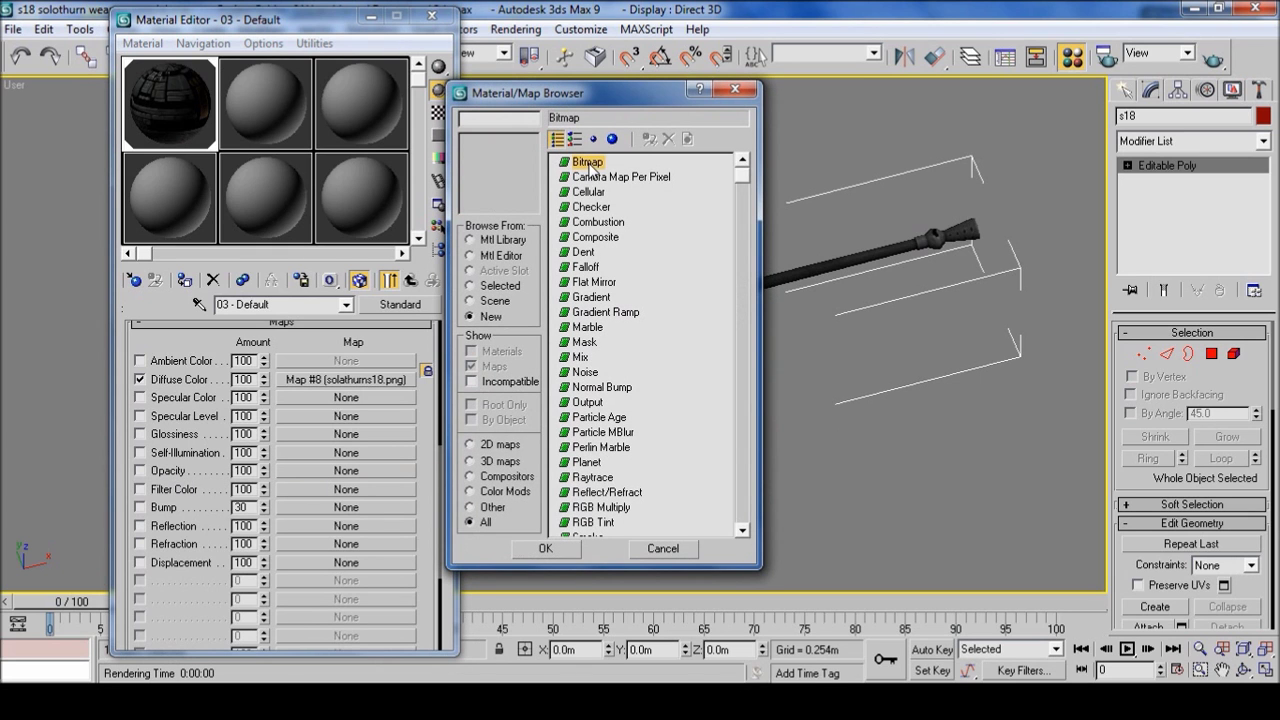
left_click(735, 89)
scroll(442, 461, "up", 10)
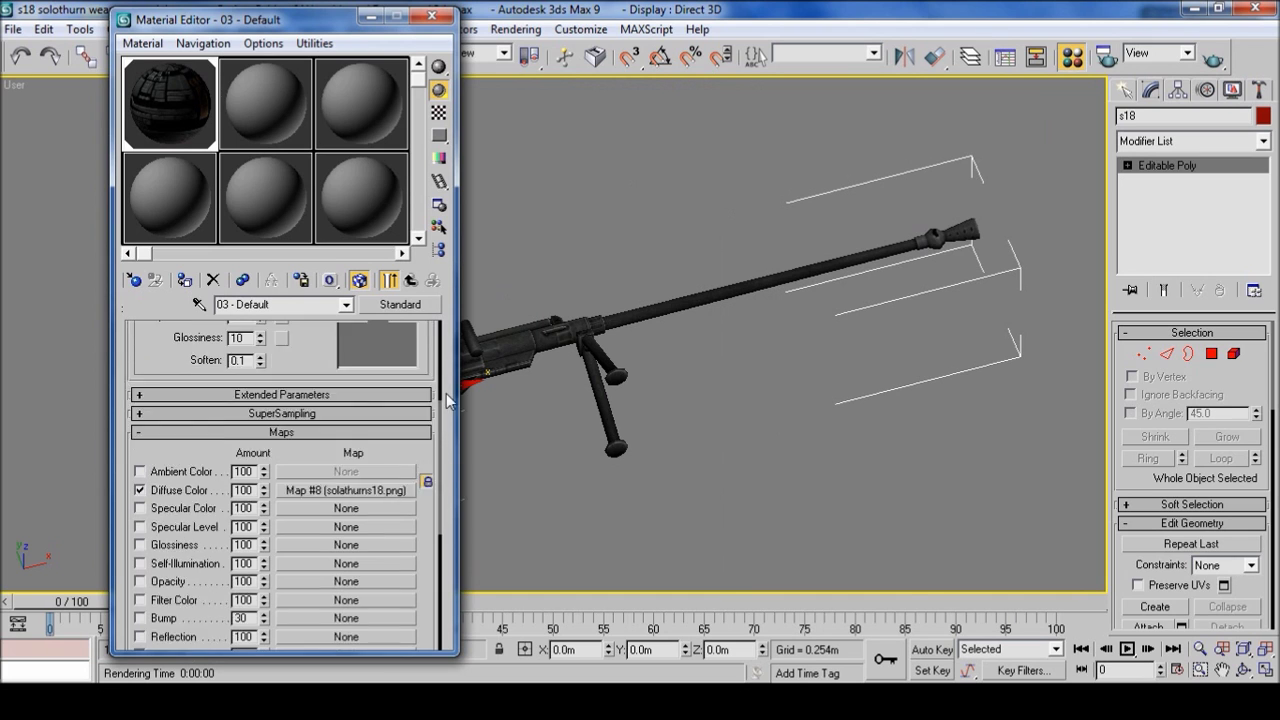
left_click(410, 281)
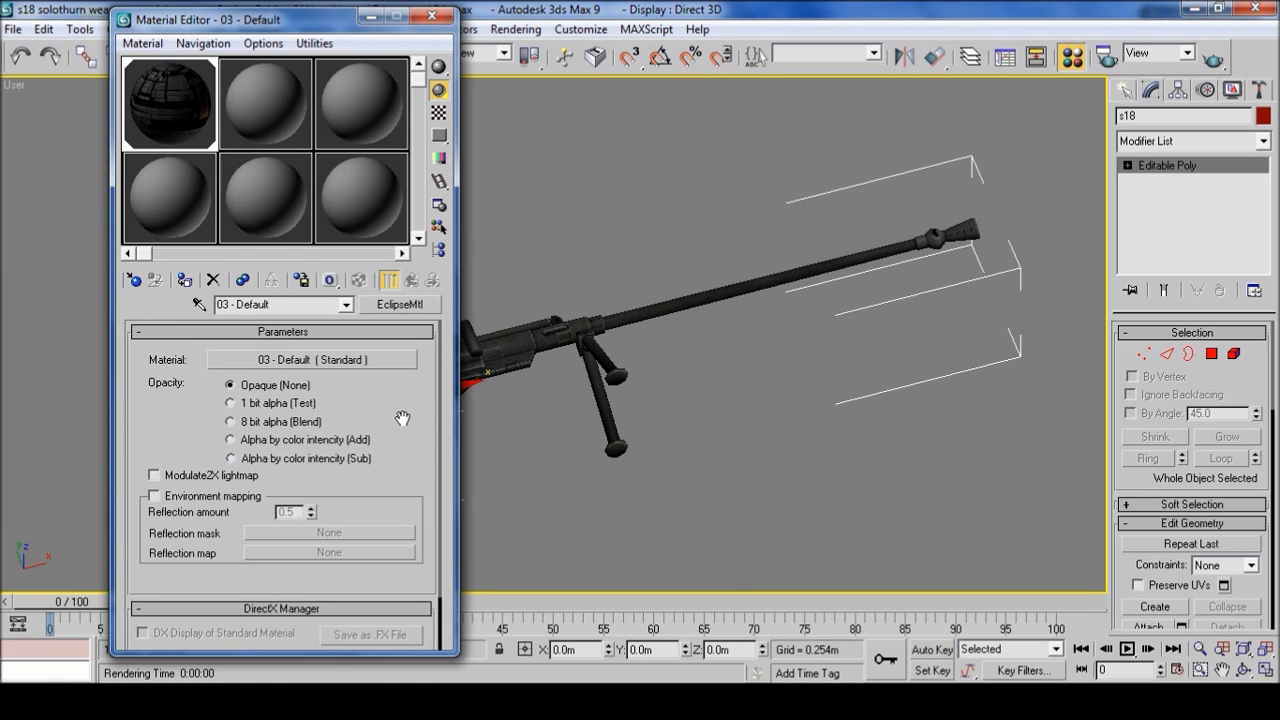
- Set the EclipseMtl's Opacity to Opaque (None) and rename the material s18solothurn
left_click(231, 385)
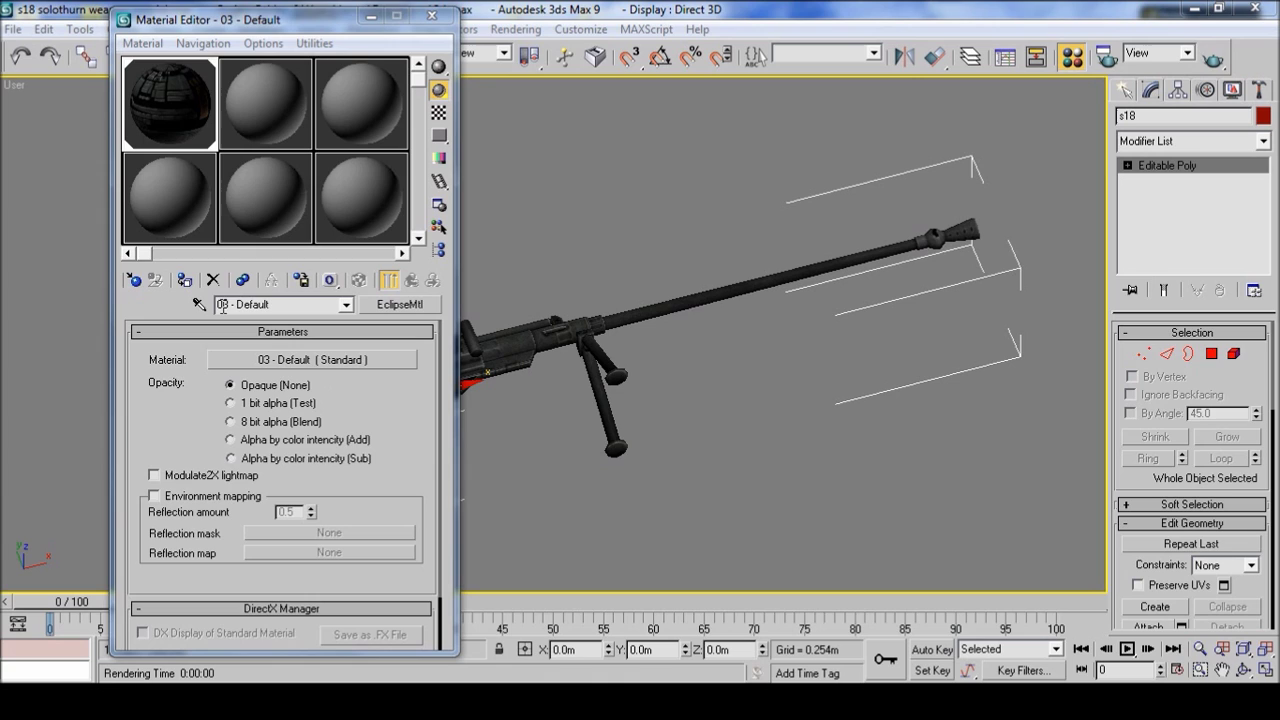
left_click(279, 305)
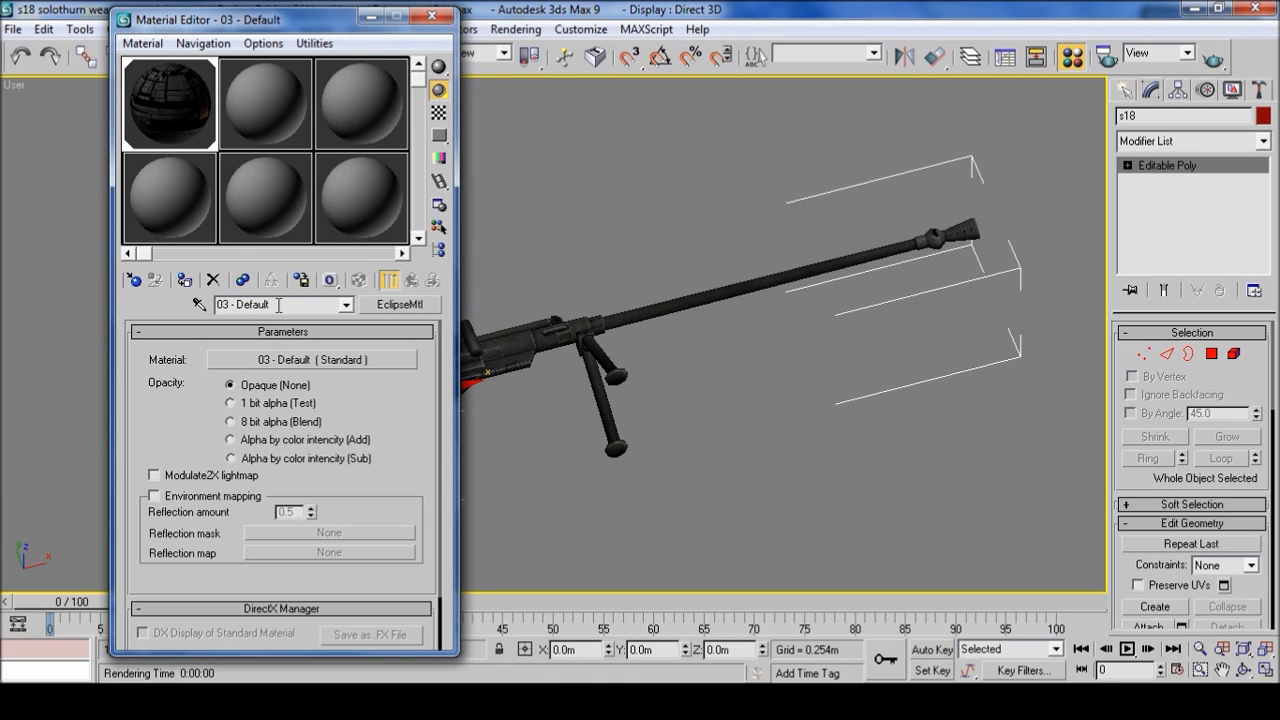
key("BackSpace")
key("BackSpace")
key("BackSpace")
key("BackSpace")
key("BackSpace")
key("BackSpace")
key("BackSpace")
key("BackSpace")
key("BackSpace")
key("BackSpace")
key("BackSpace")
key("BackSpace")
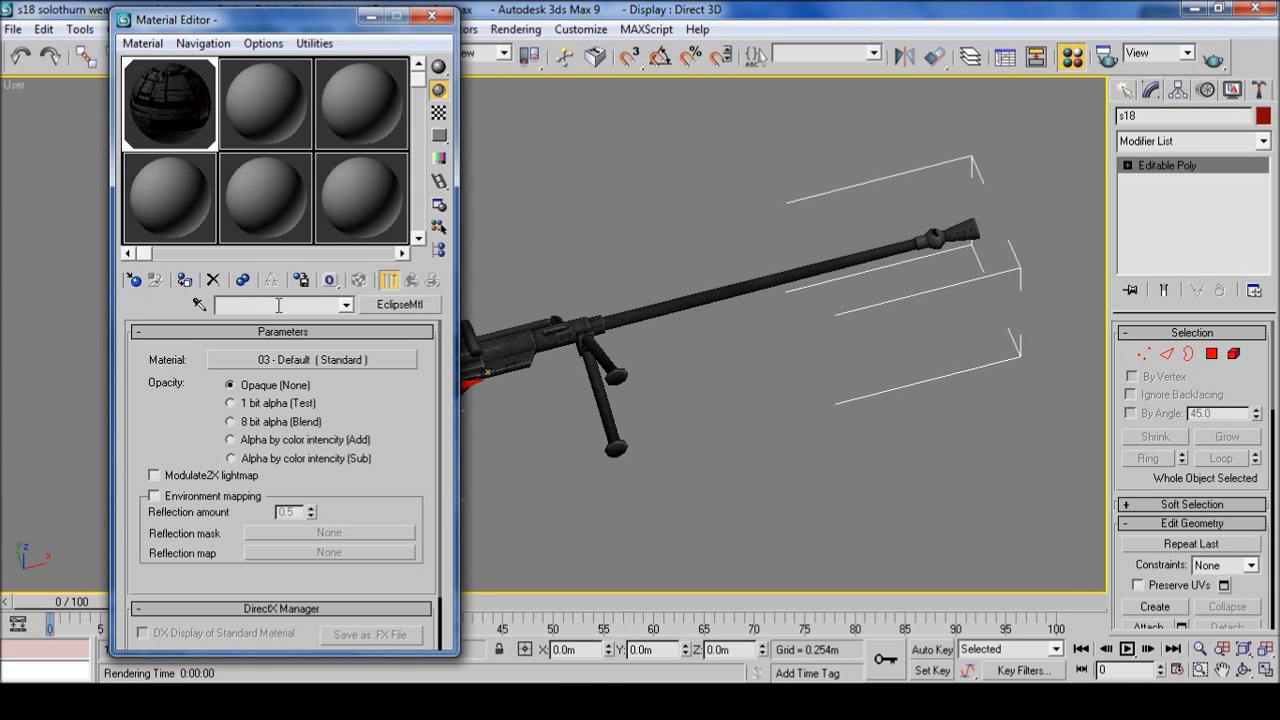
type("s18solothurn")
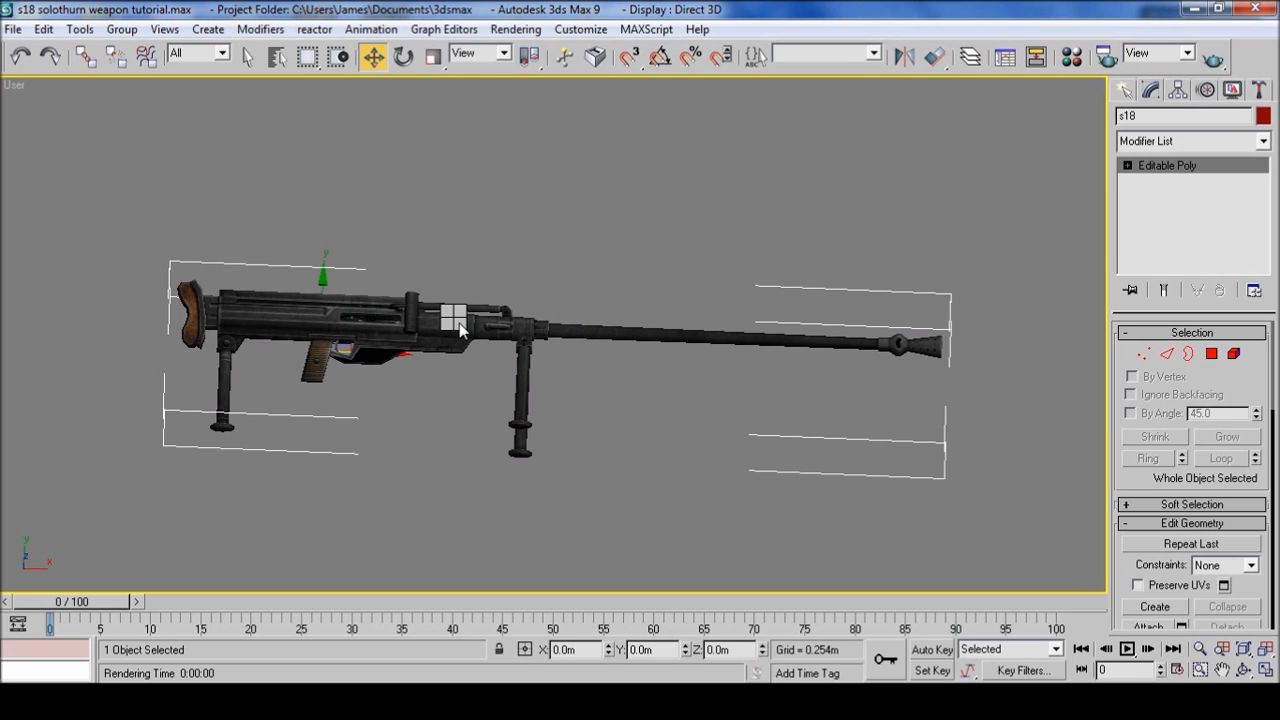
- Give the rifle user-defined properties CommonMesh, Type=Actor, Model=entity/inventory/-weapon/s18solothurn and ID=rifle
right_click(459, 322)
left_click(496, 408)
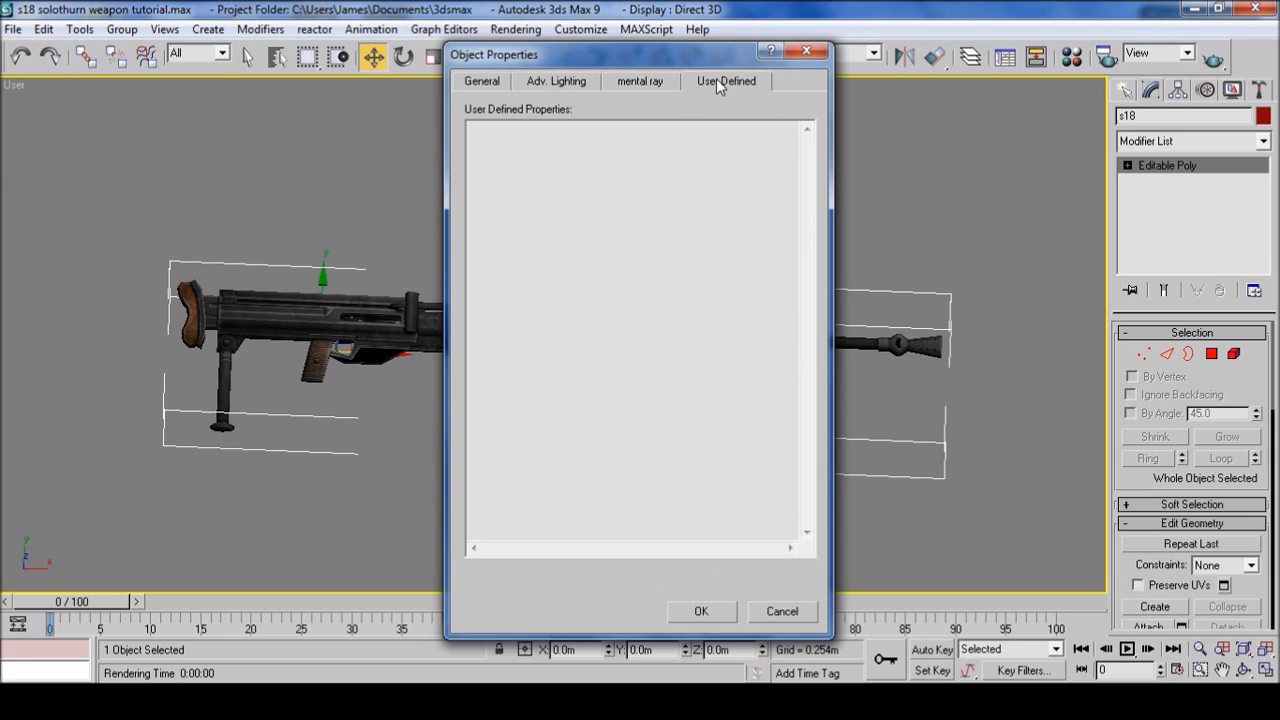
left_click(614, 172)
type("CommonMesh")
key("Return")
type("Type=Actor")
key("Return")
type("Mo")
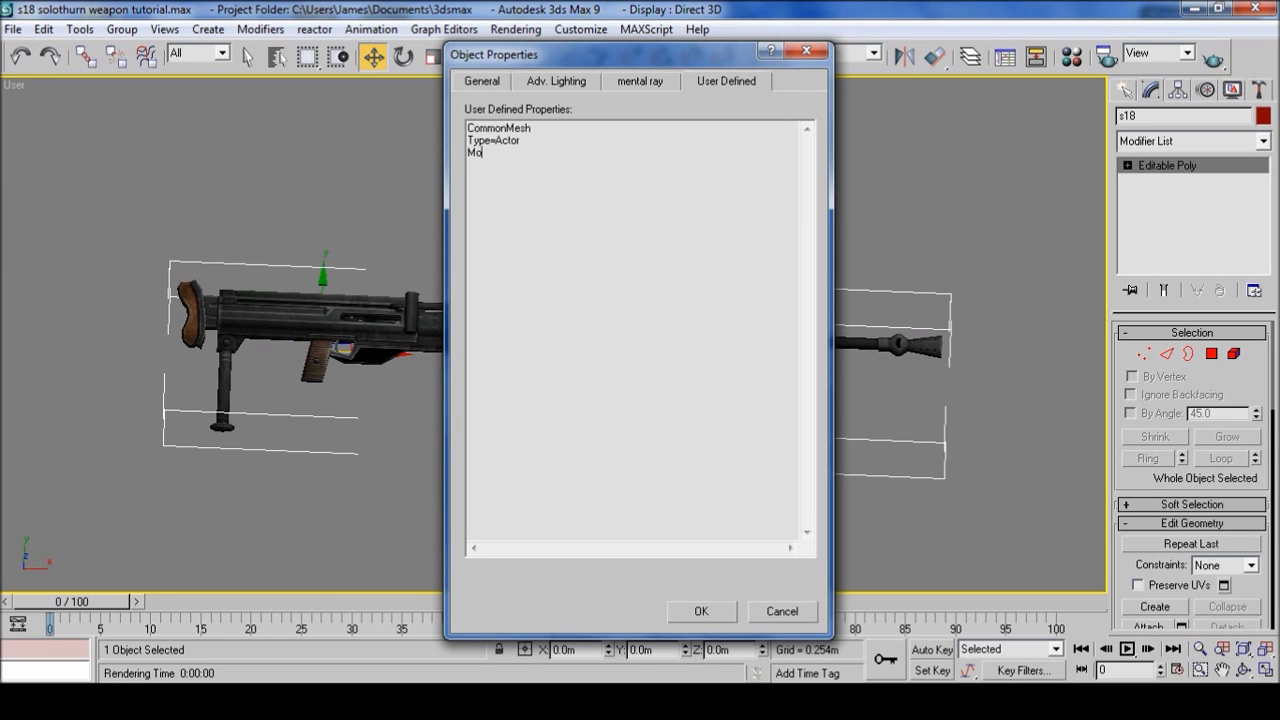
type("del=entity/inve")
type("ntory/-weapon")
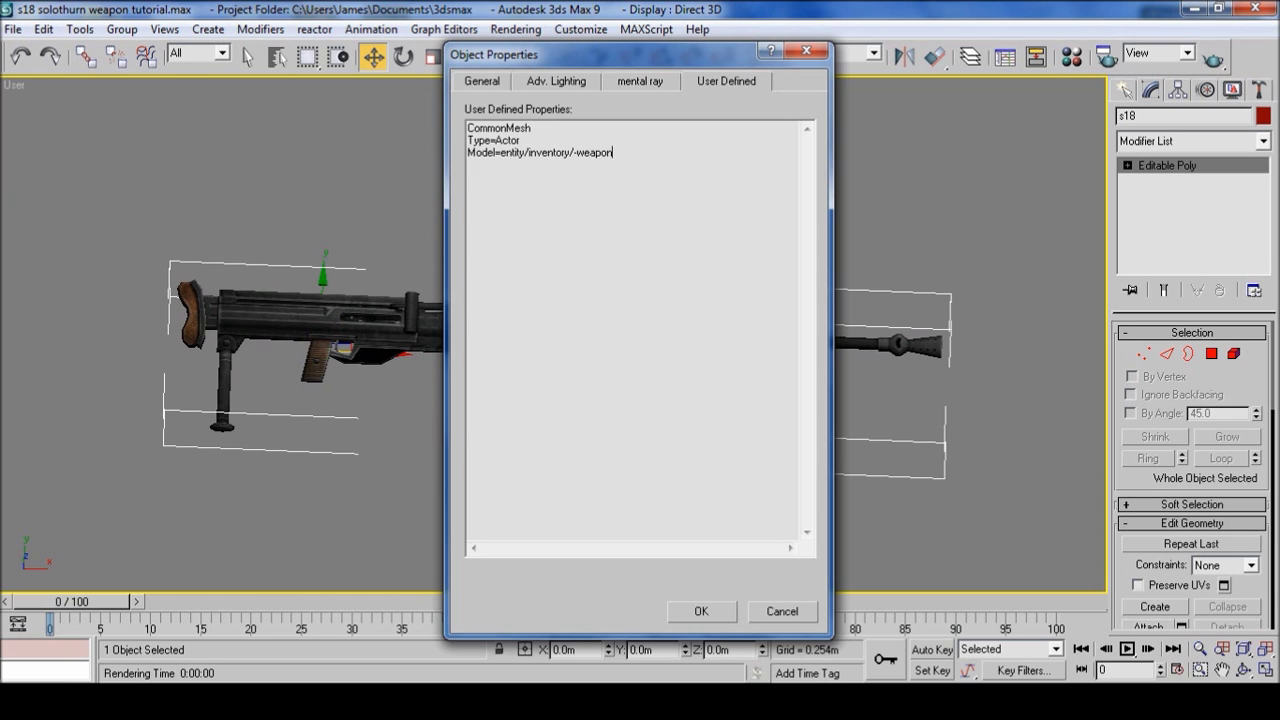
type("/")
type("s")
type("18sol")
type("othurn ")
type("ID=")
type("rifle")
left_click(701, 611)
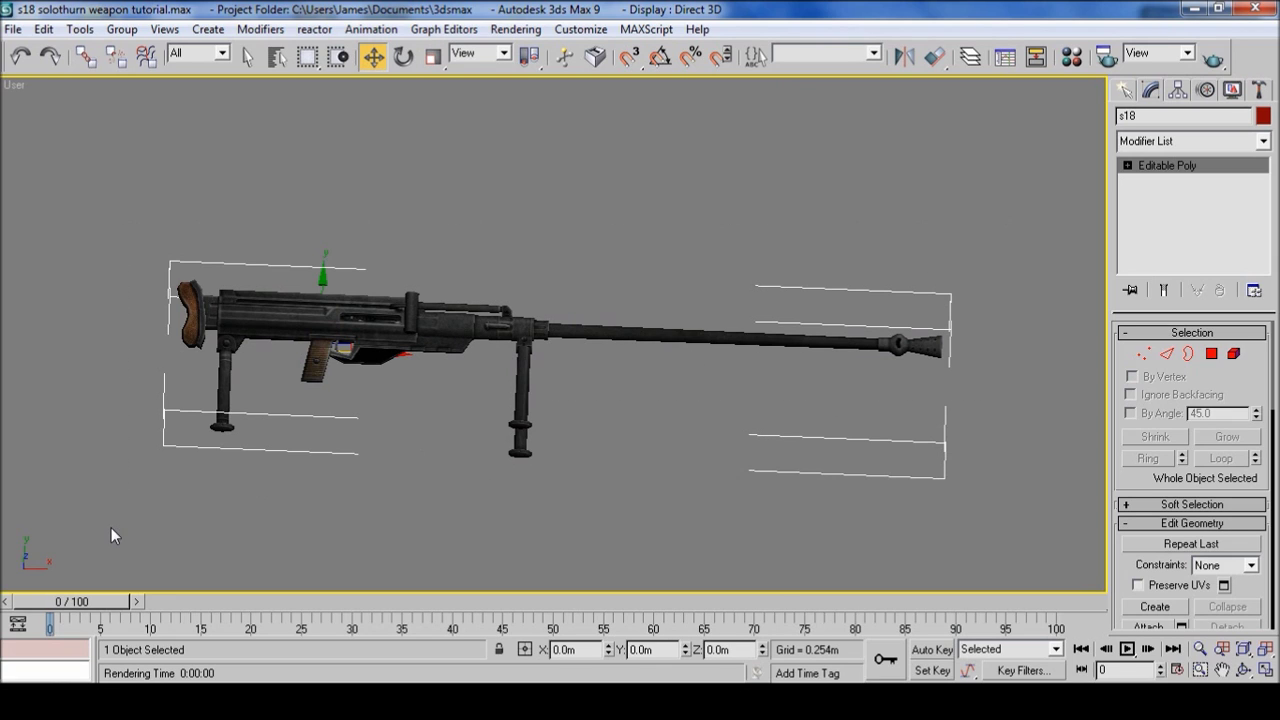
- Check the Group menu, then deselect the rifle in the viewport
left_click(120, 30)
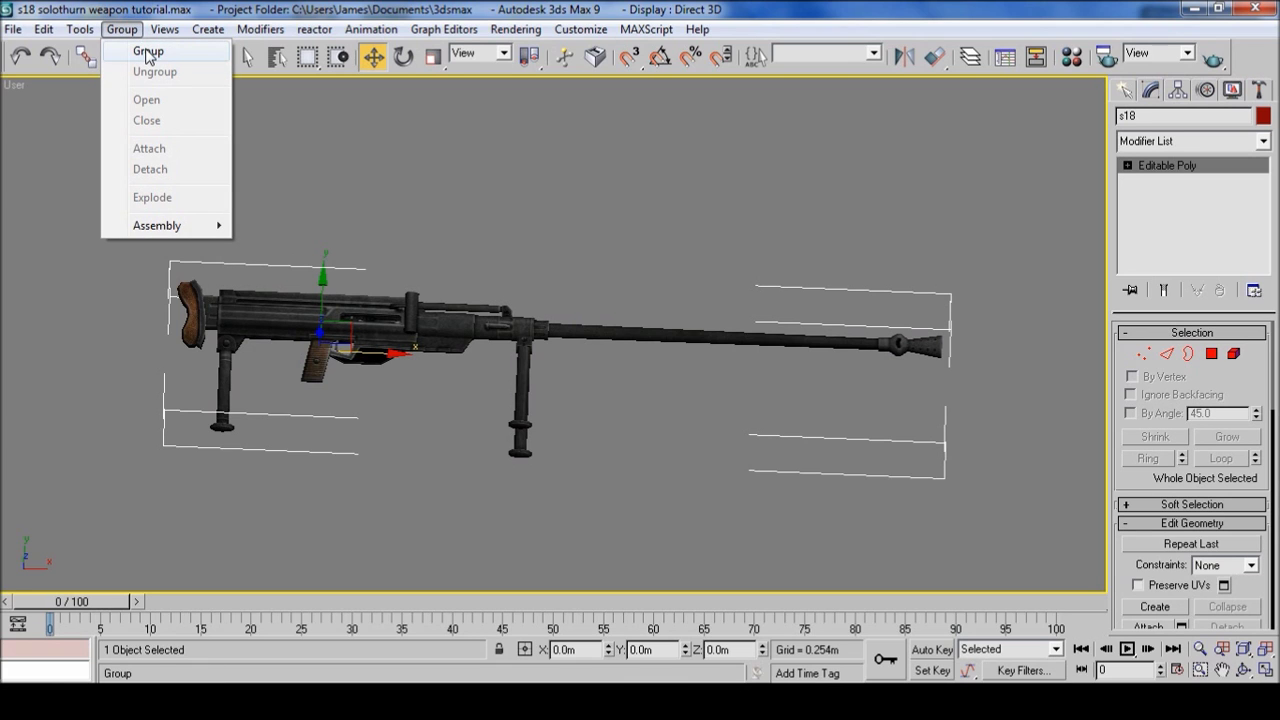
left_click(547, 226)
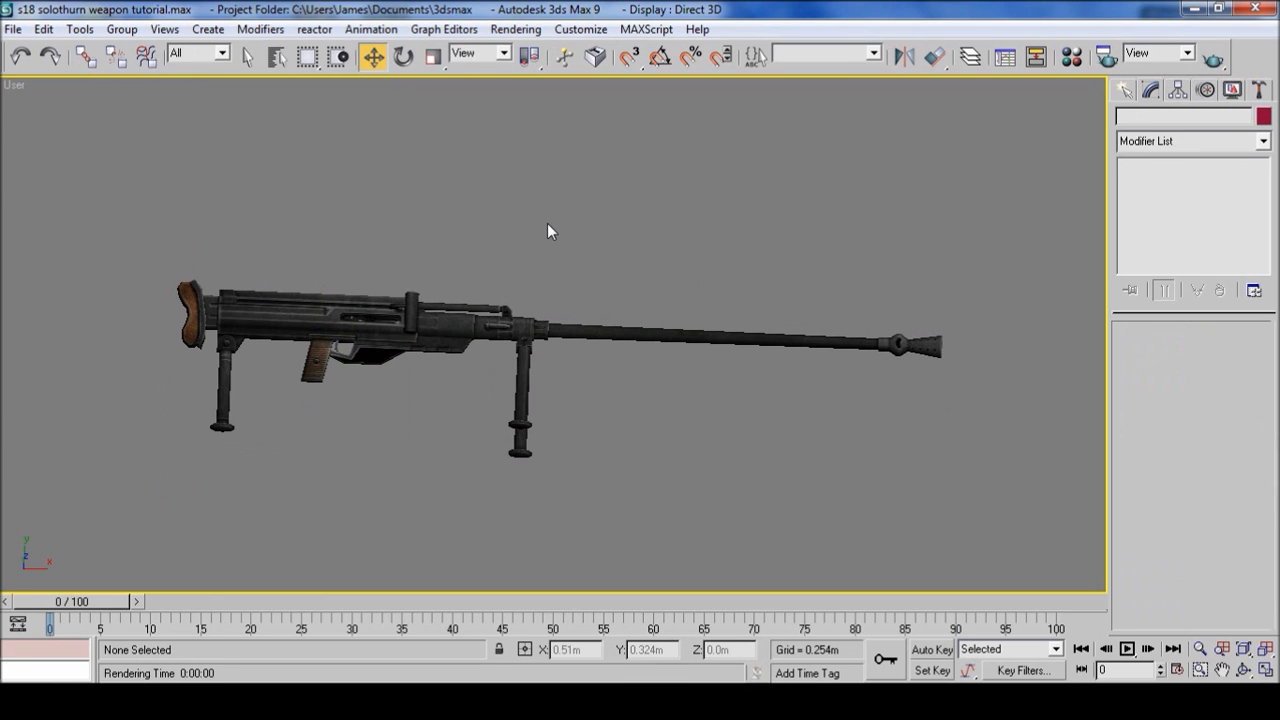